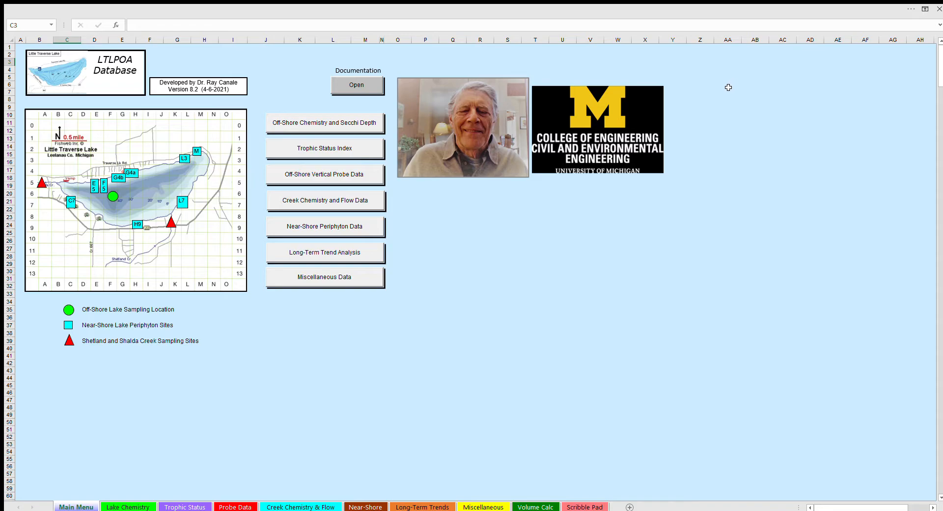
Delete the portrait photo and the University of Michigan College of Engineering logo from the main menu sheet
{"action": "left_click", "coordinate": [634, 124]}
{"action": "key", "text": "Delete"}
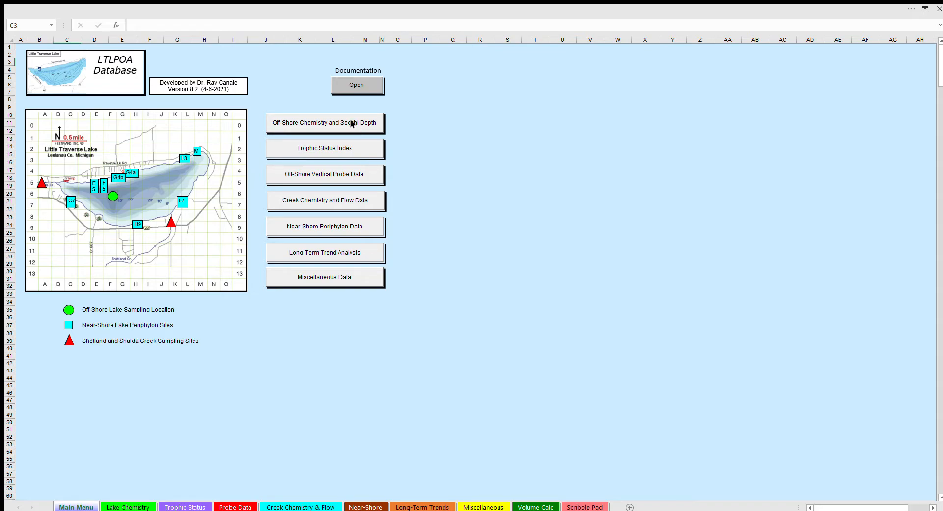
View and close the main menu documentation, and open the off-shore chemistry and Secchi depth data at its first records
{"action": "left_click", "coordinate": [359, 85]}
{"action": "left_click", "coordinate": [361, 86]}
{"action": "left_click", "coordinate": [332, 123]}
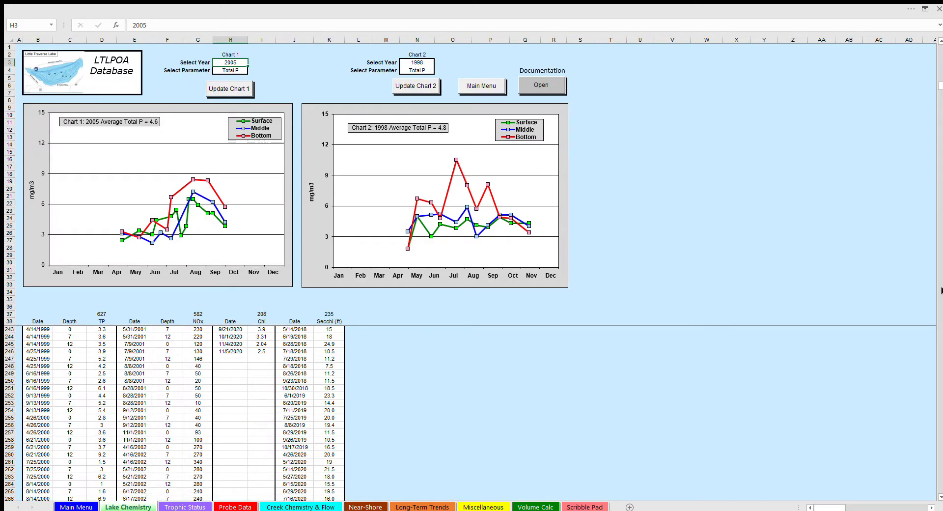
{"action": "left_click_drag", "start_coordinate": [940, 85], "coordinate": [940, 47]}
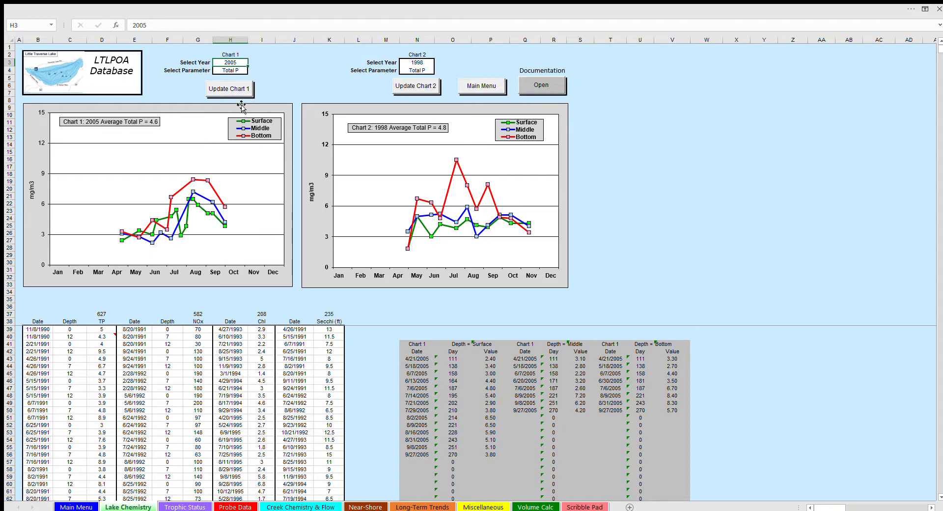
Set the parameter of both Chart 1 and Chart 2 to Nitrate and update the charts
{"action": "left_click", "coordinate": [235, 70]}
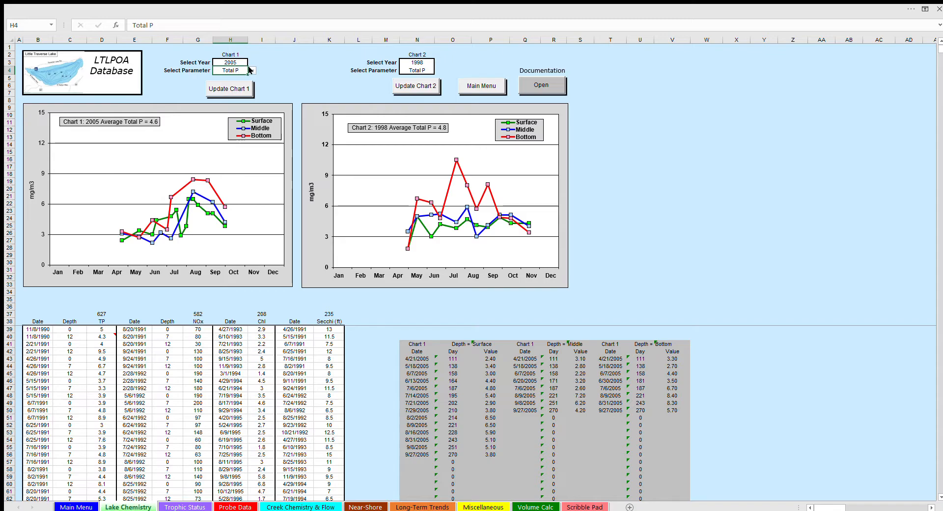
{"action": "left_click", "coordinate": [229, 82]}
{"action": "left_click", "coordinate": [228, 86]}
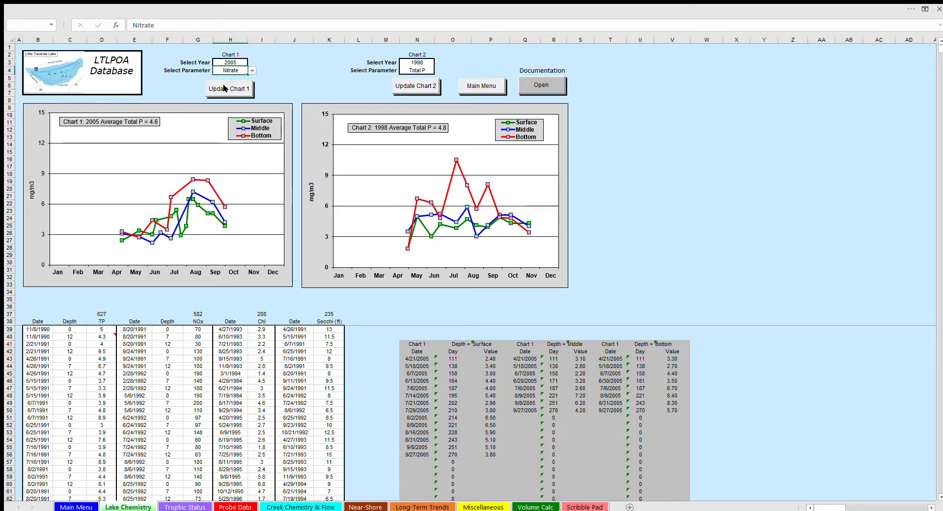
{"action": "left_click", "coordinate": [425, 72]}
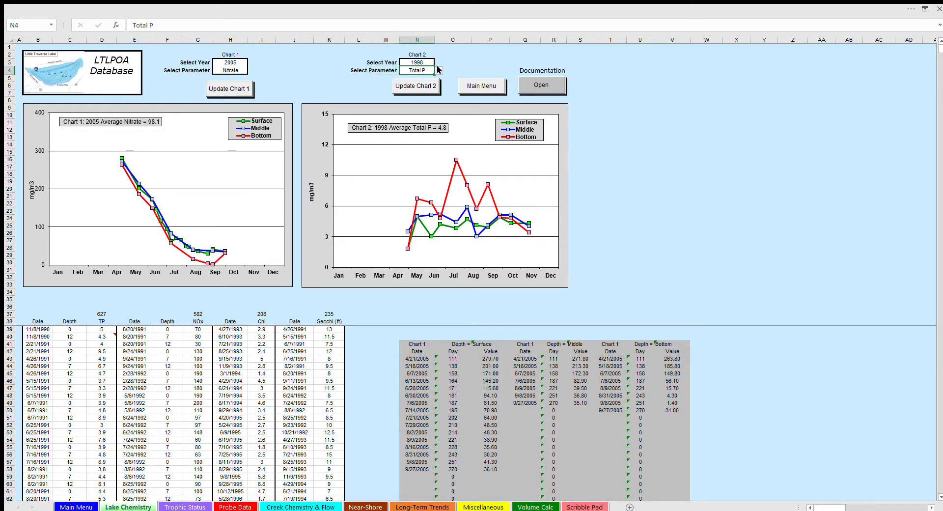
{"action": "left_click", "coordinate": [416, 80]}
{"action": "left_click", "coordinate": [417, 86]}
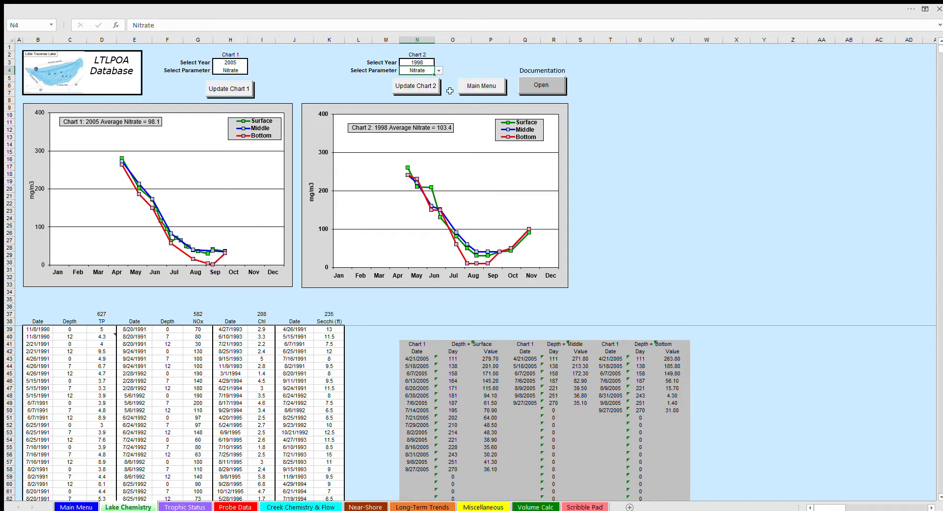
Set the year of Chart 2 to 2020 and update the chart
{"action": "left_click", "coordinate": [418, 61]}
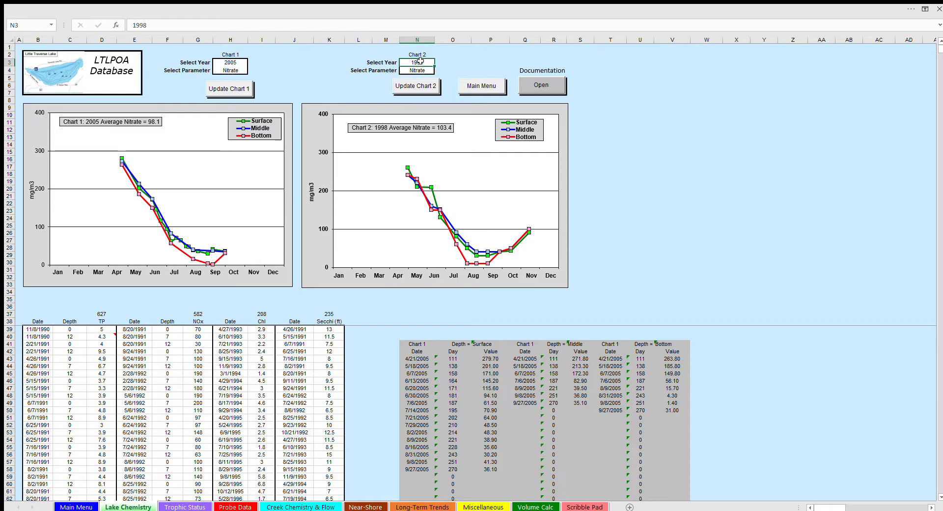
{"action": "type", "text": "20"}
{"action": "key", "text": "Return"}
{"action": "left_click", "coordinate": [403, 86]}
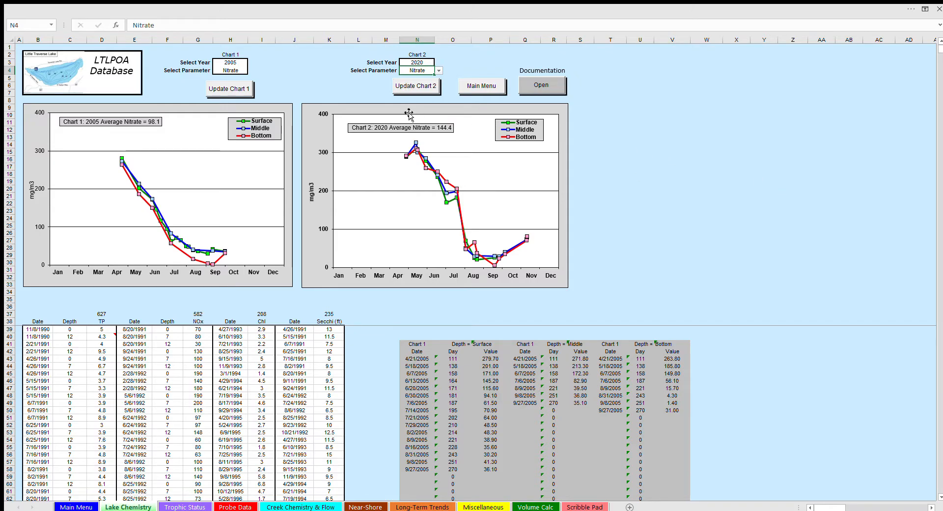
Set Chart 1 to the year 2020 and the Chlorophyll parameter, and update it
{"action": "left_click", "coordinate": [235, 62]}
{"action": "type", "text": "2"}
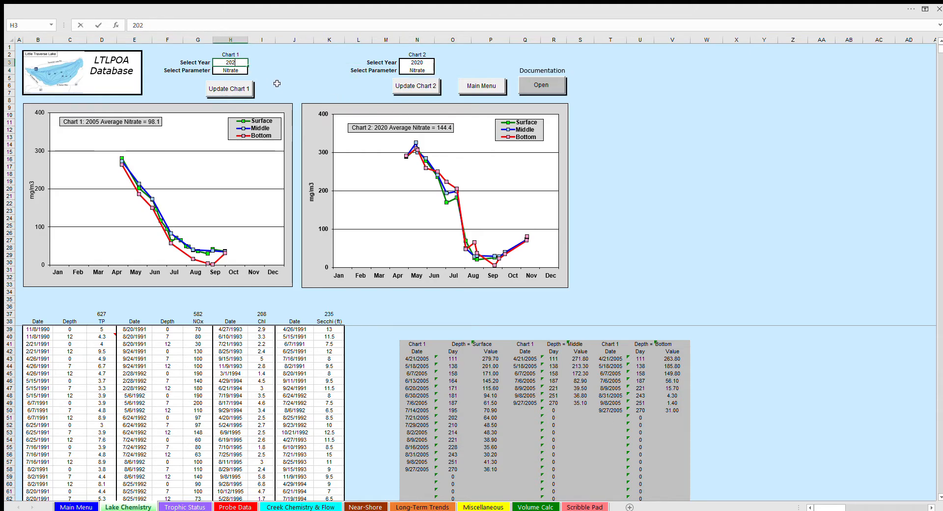
{"action": "left_click", "coordinate": [232, 70]}
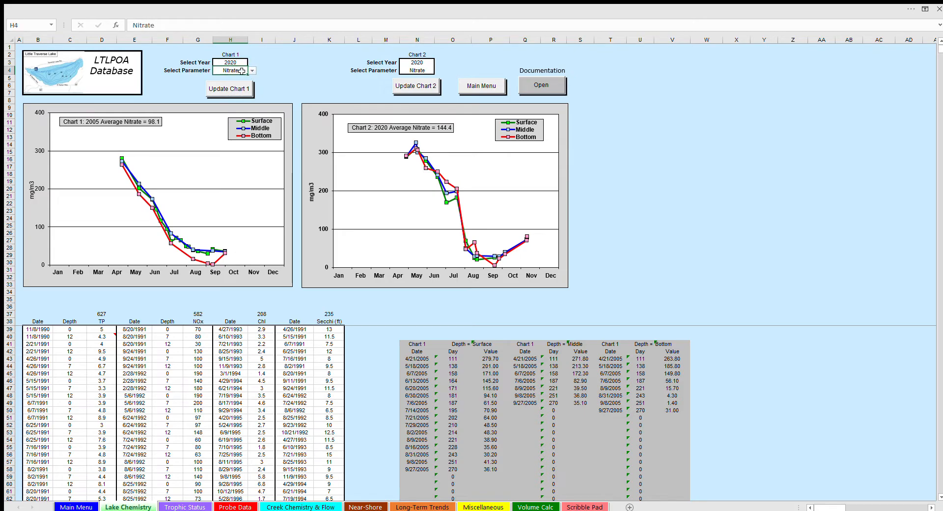
{"action": "left_click", "coordinate": [236, 90]}
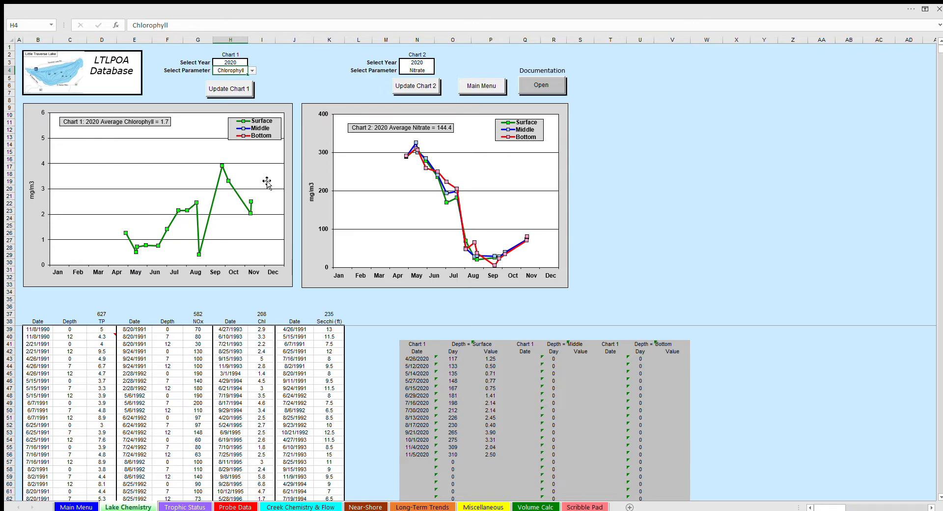
Change the Chart 2 parameter to Secchi and update the chart
{"action": "left_click", "coordinate": [418, 69]}
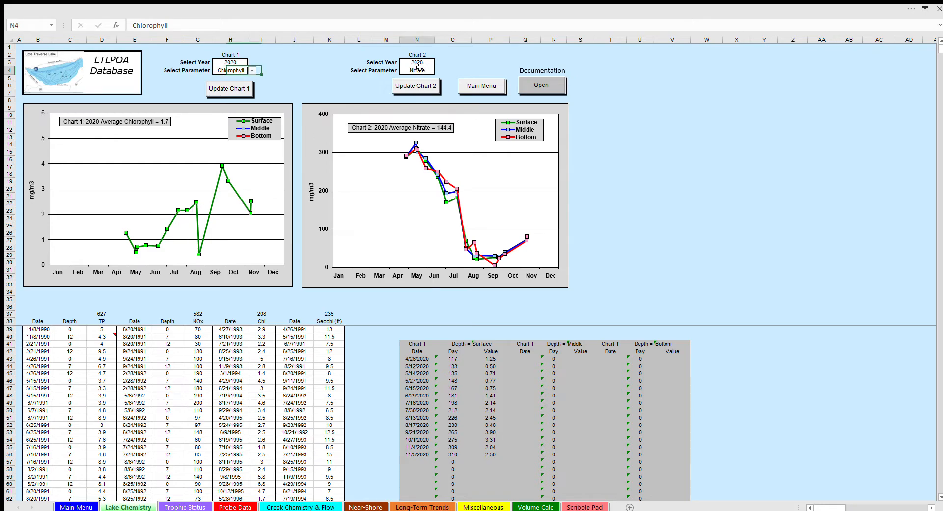
{"action": "left_click", "coordinate": [410, 93]}
{"action": "left_click", "coordinate": [408, 87]}
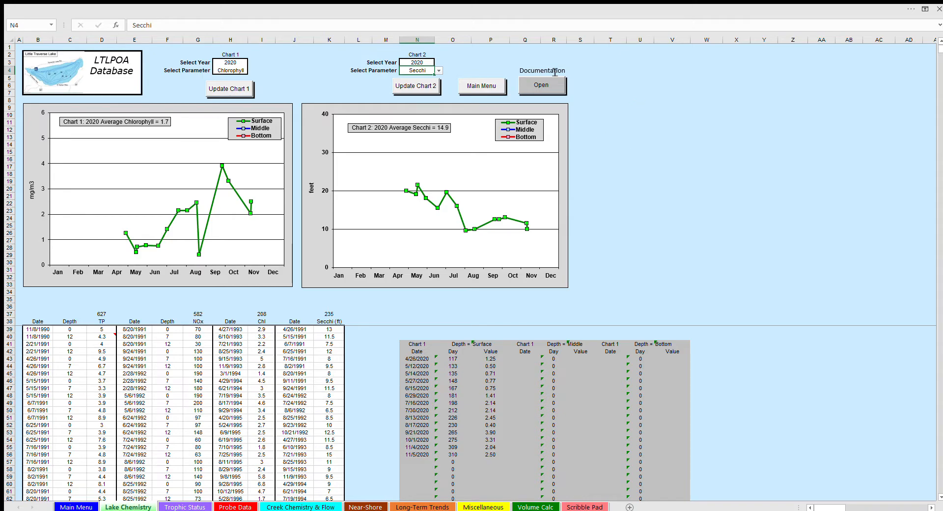
View the Lake Chemistry documentation and close it again
{"action": "left_click", "coordinate": [541, 85]}
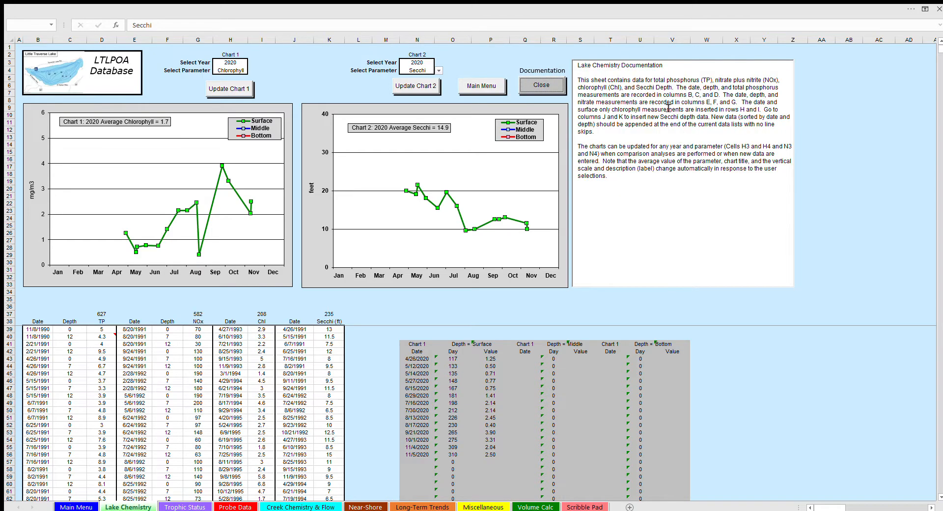
{"action": "left_click", "coordinate": [542, 87]}
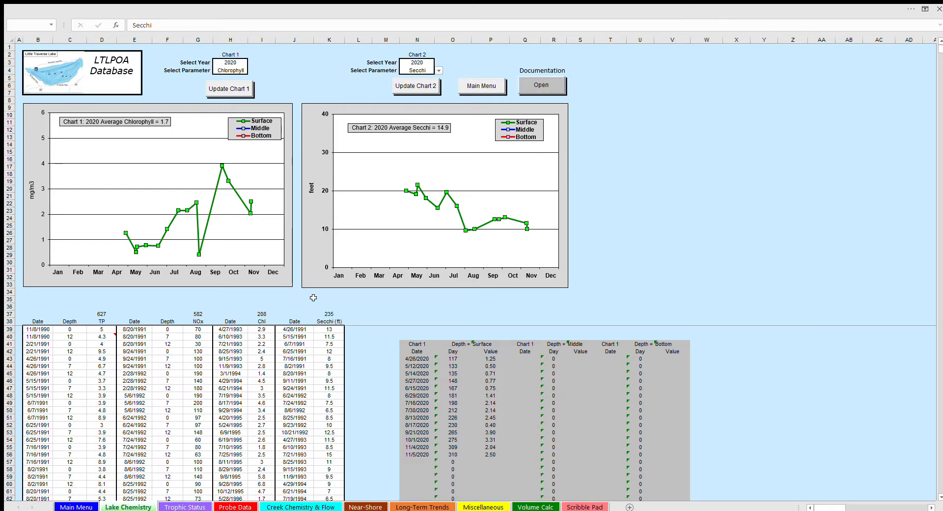
Append a chlorophyll record dated 6-9-2021 with value 3 in the first empty row of the Chl list
{"action": "scroll", "coordinate": [313, 297], "scroll_direction": "down", "scroll_amount": 16}
{"action": "scroll", "coordinate": [313, 298], "scroll_direction": "down", "scroll_amount": 20}
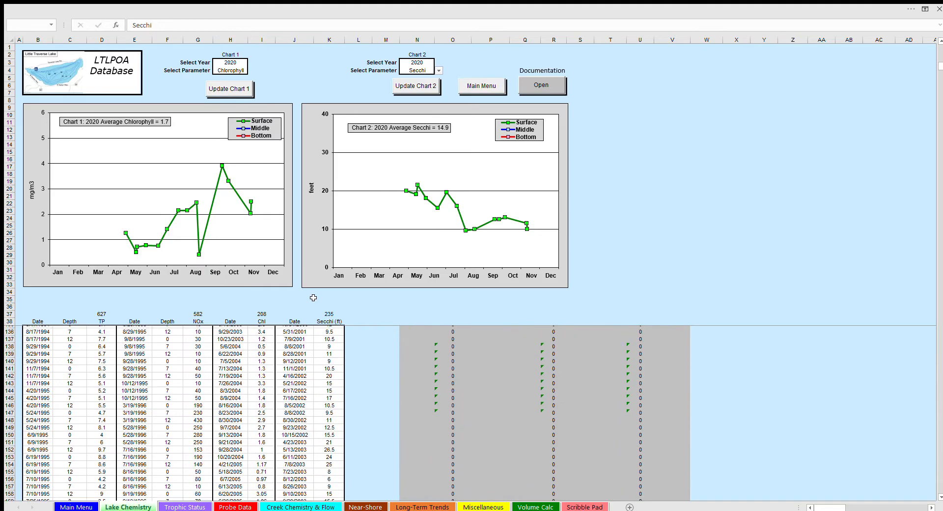
{"action": "scroll", "coordinate": [313, 297], "scroll_direction": "down", "scroll_amount": 20}
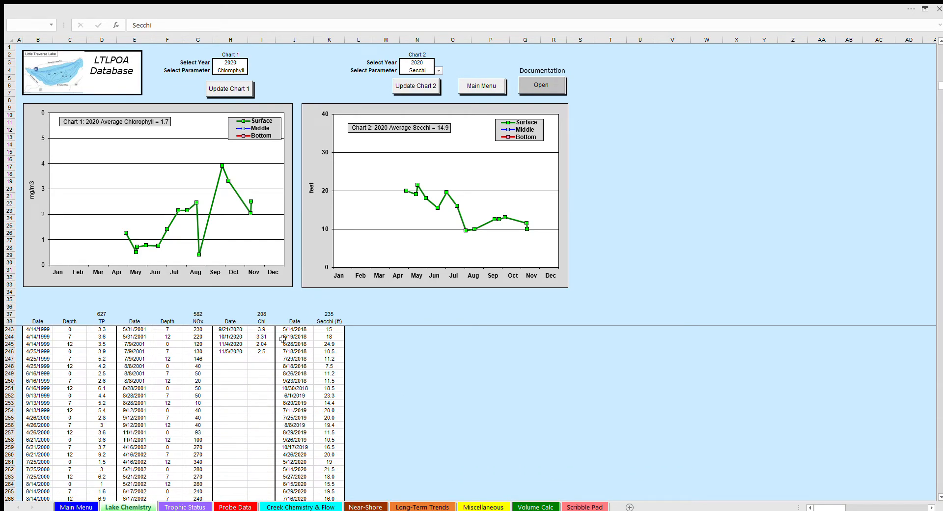
{"action": "left_click", "coordinate": [239, 359]}
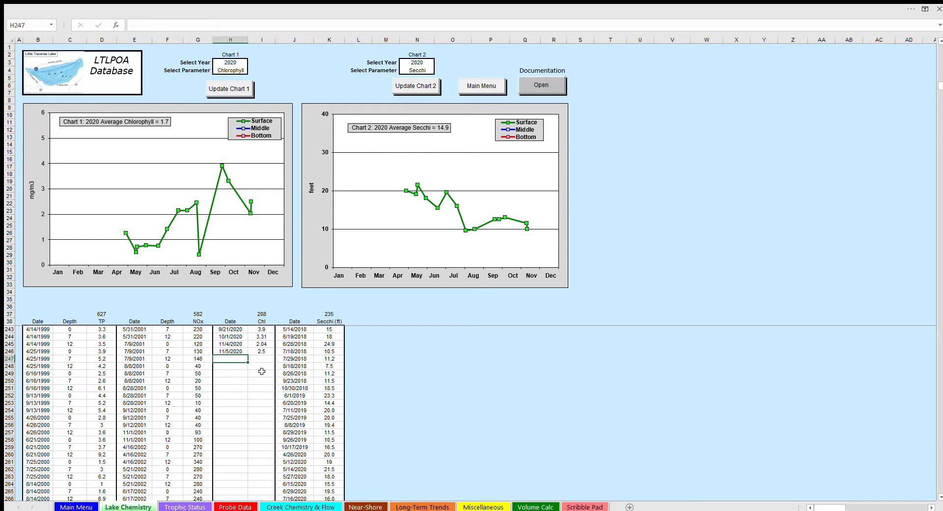
{"action": "type", "text": "6-9-2021"}
{"action": "left_click", "coordinate": [258, 358]}
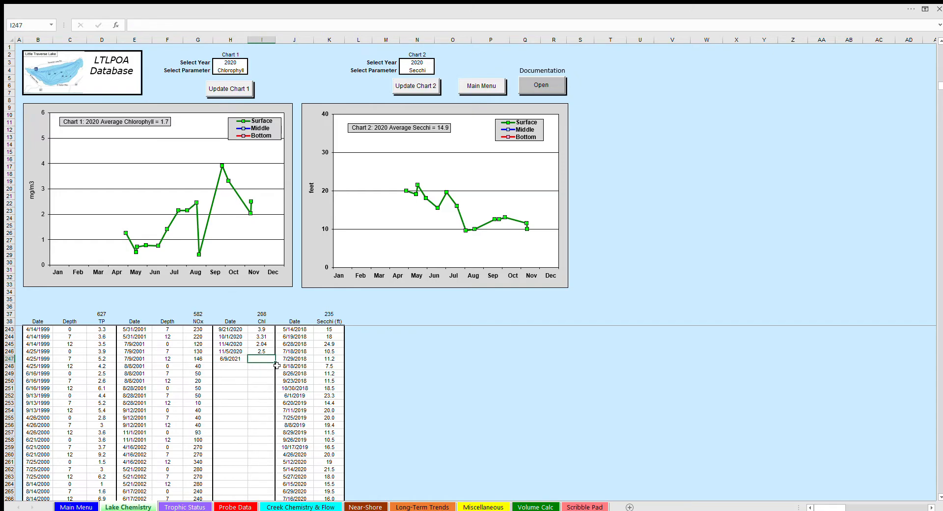
{"action": "type", "text": "3"}
{"action": "key", "text": "Return"}
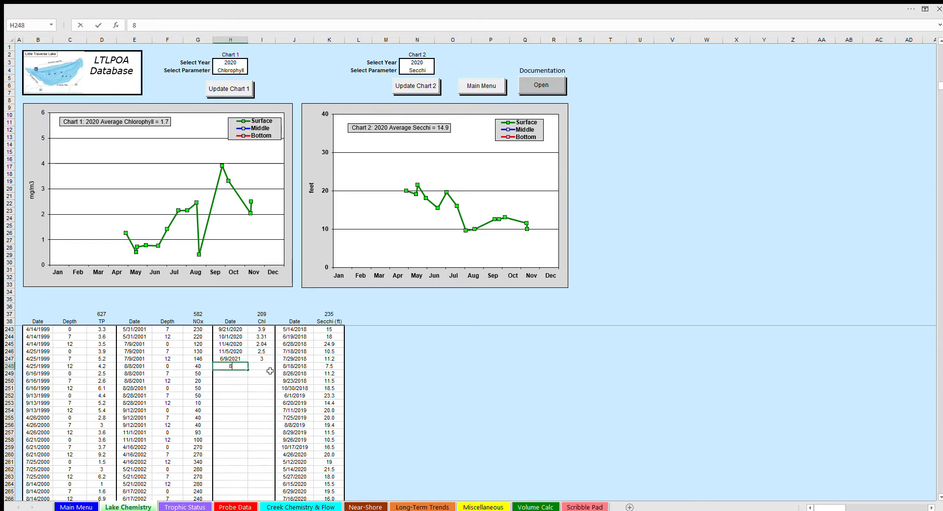
Add a second new chlorophyll record dated 8-9-2021 with value 4.5 in the row below
{"action": "type", "text": "8-9-2021"}
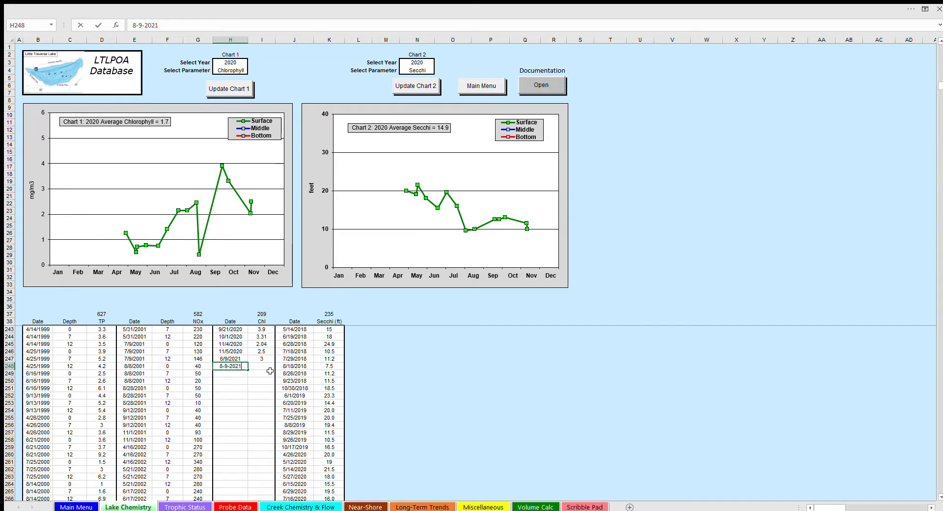
{"action": "left_click", "coordinate": [270, 365]}
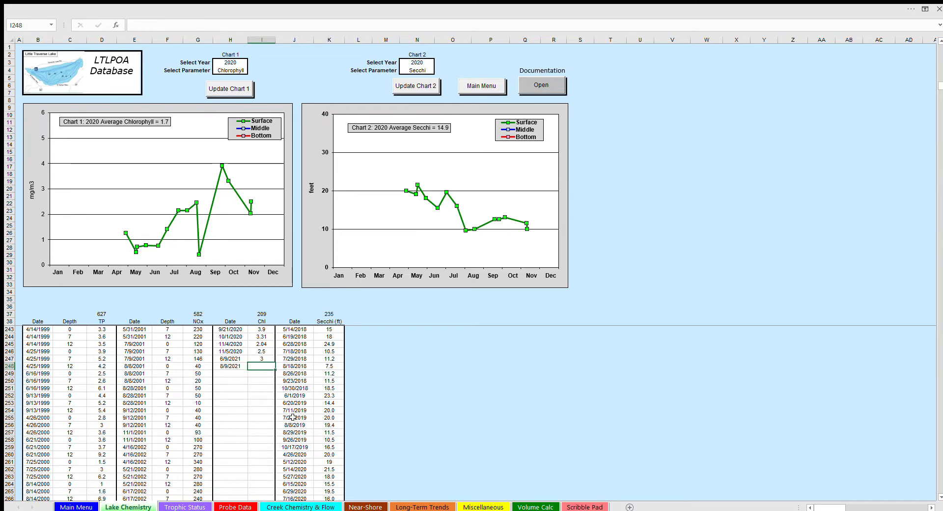
{"action": "type", "text": "4.5"}
{"action": "left_click", "coordinate": [415, 389]}
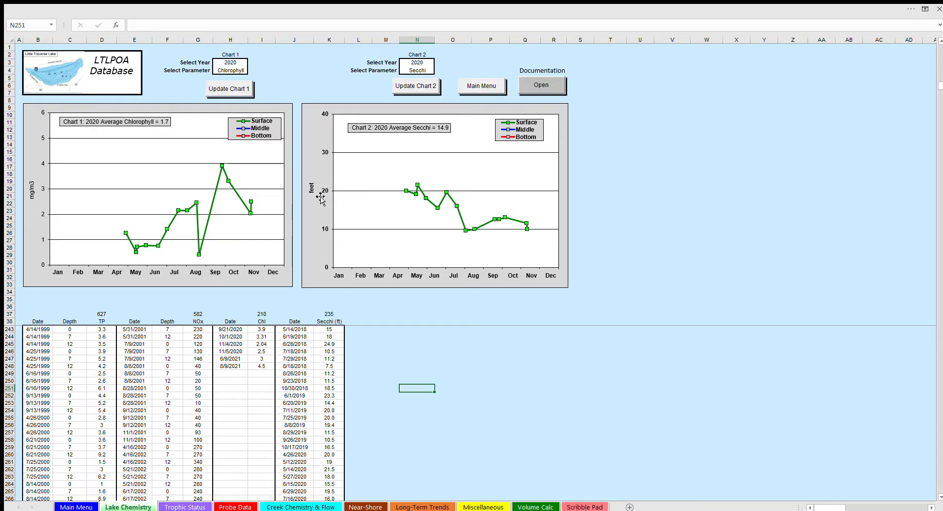
Set the year of Chart 1 to 2021 and update it to plot the new chlorophyll data
{"action": "left_click", "coordinate": [226, 61]}
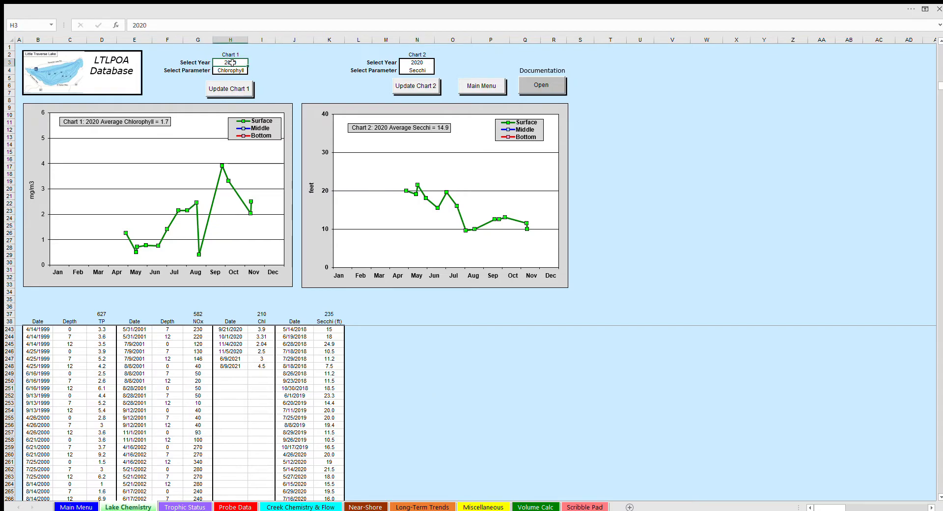
{"action": "type", "text": "2021"}
{"action": "left_click", "coordinate": [329, 85]}
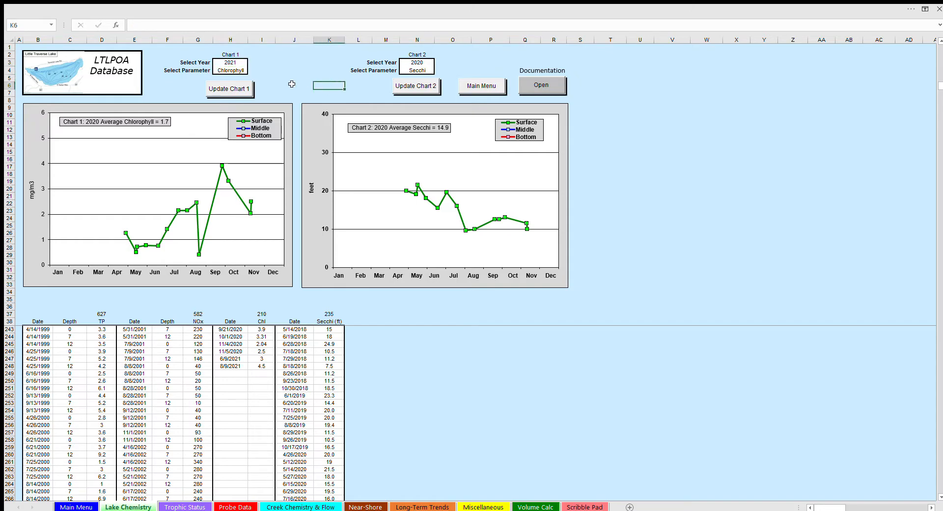
{"action": "left_click", "coordinate": [231, 88]}
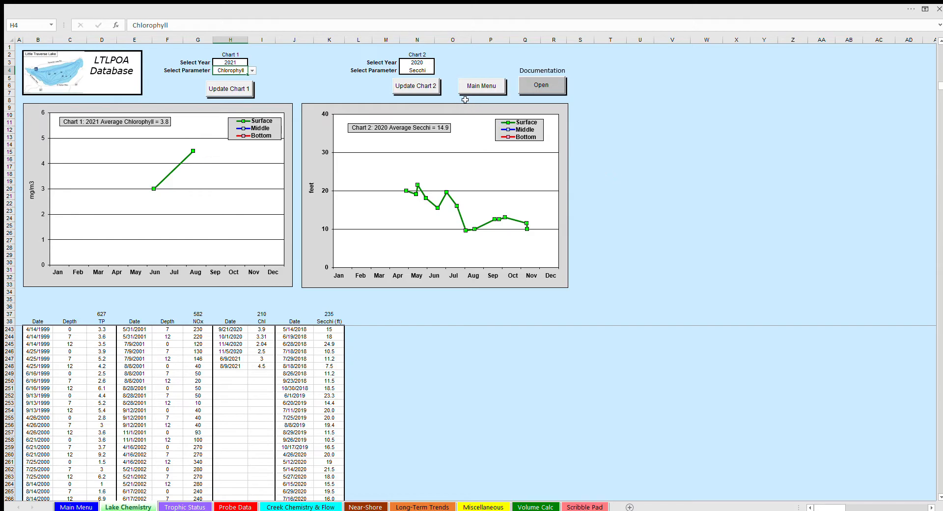
Open the off-shore vertical probe data through the main menu and update Chart 2 to show Oxygen for 1998
{"action": "left_click", "coordinate": [484, 87]}
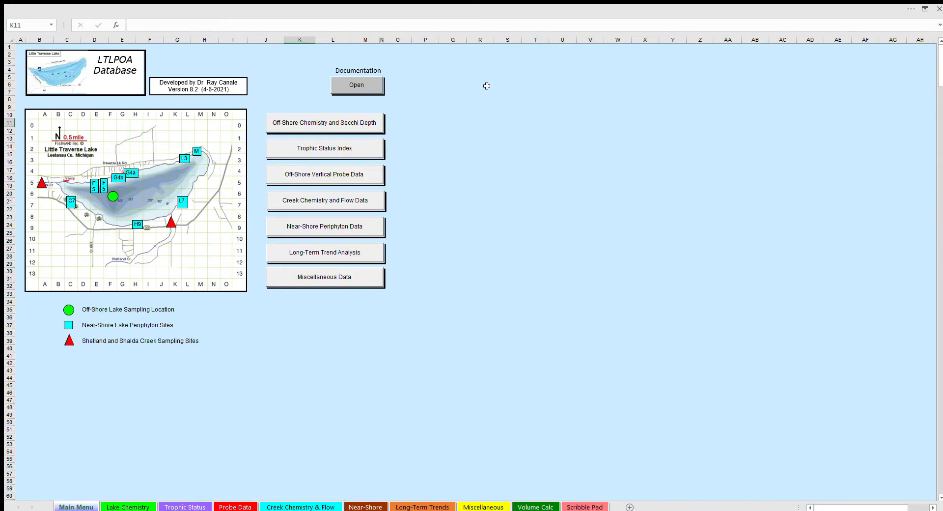
{"action": "left_click", "coordinate": [370, 174]}
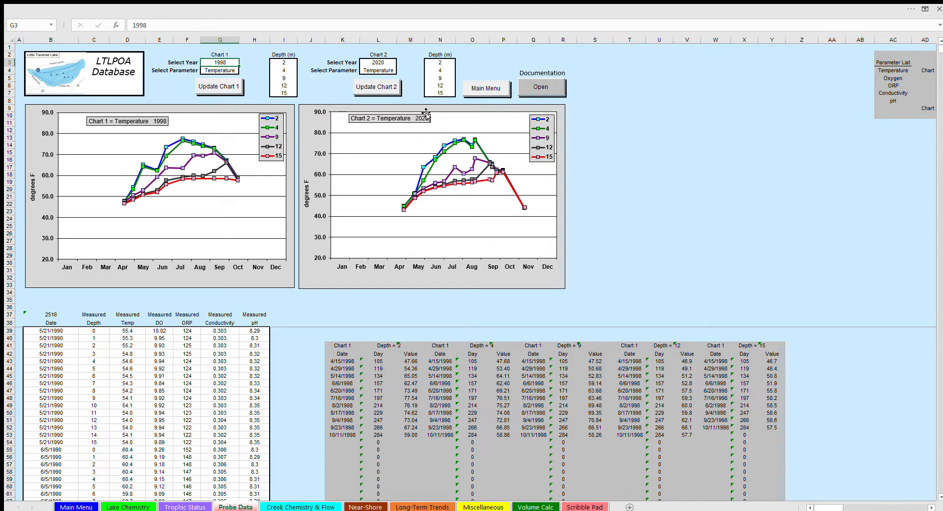
{"action": "left_click", "coordinate": [371, 63]}
{"action": "type", "text": "1998"}
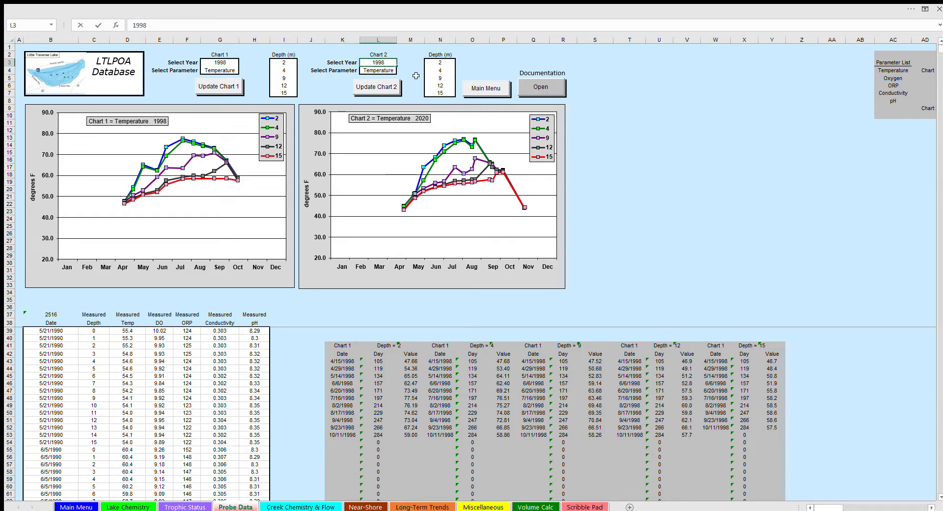
{"action": "left_click", "coordinate": [388, 71]}
{"action": "left_click", "coordinate": [400, 70]}
{"action": "left_click", "coordinate": [379, 87]}
{"action": "left_click", "coordinate": [379, 86]}
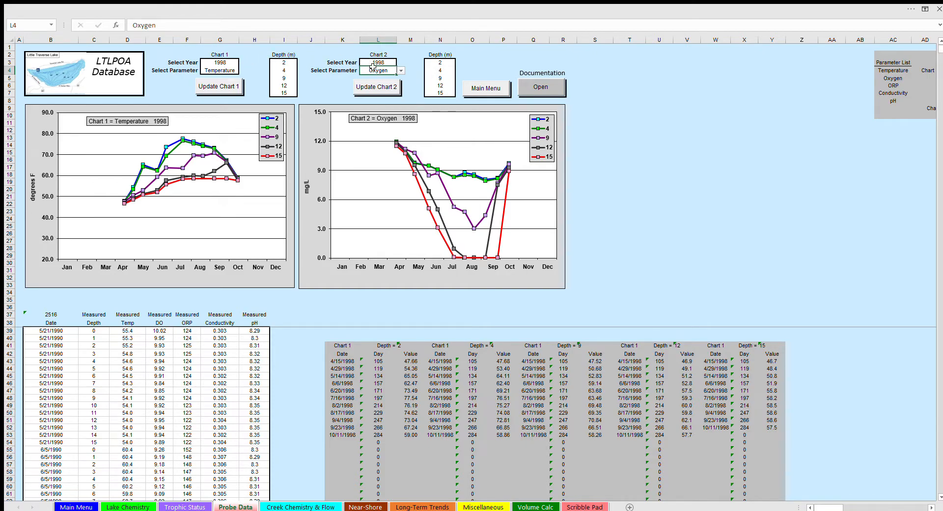
Update the probe data's Chart 1 to show Oxygen for 2020, and return to the main menu
{"action": "left_click", "coordinate": [220, 61]}
{"action": "type", "text": "2020"}
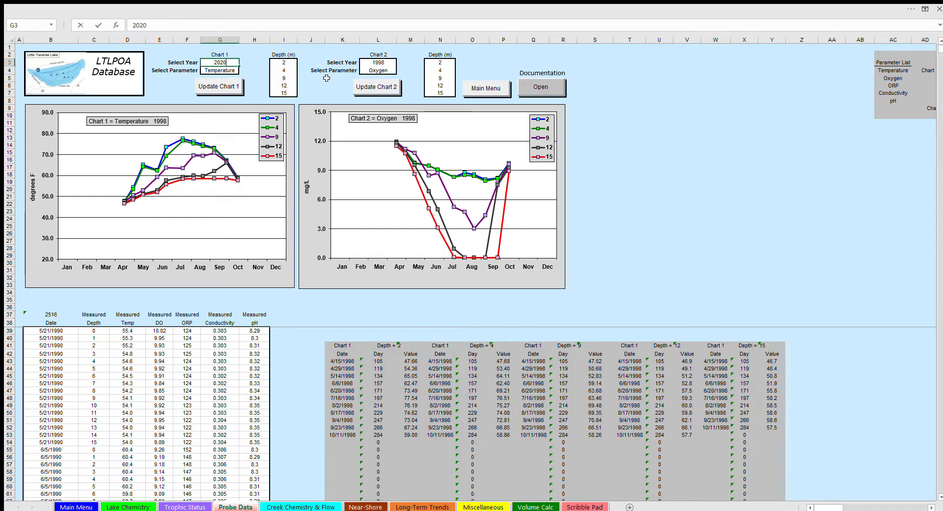
{"action": "left_click", "coordinate": [227, 71]}
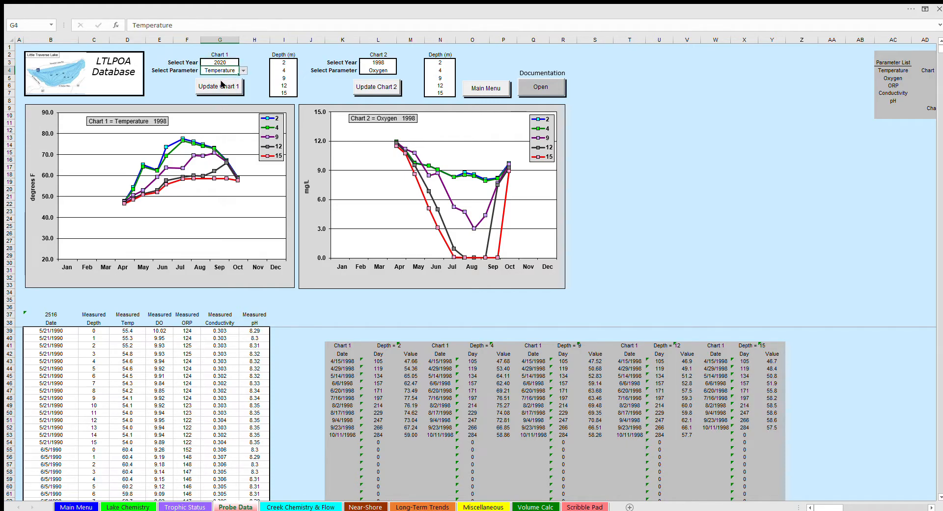
{"action": "left_click", "coordinate": [220, 87]}
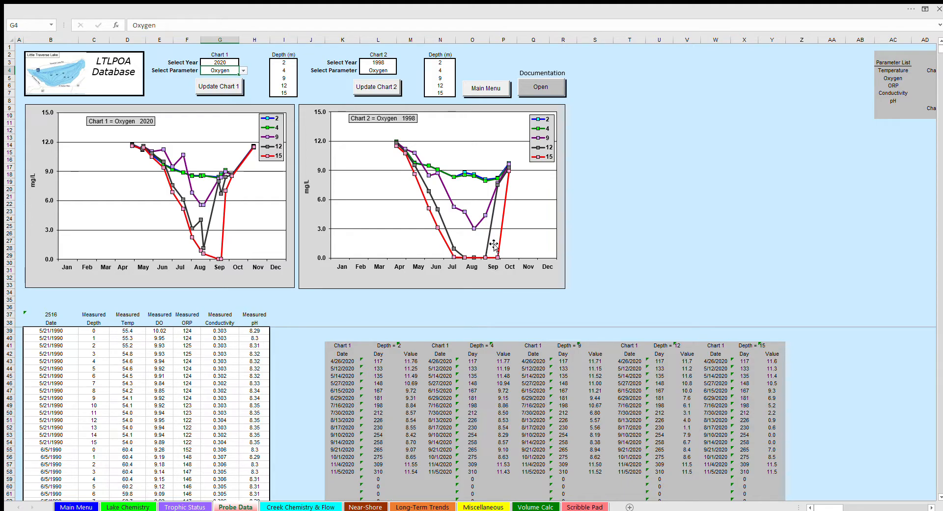
{"action": "left_click", "coordinate": [490, 88]}
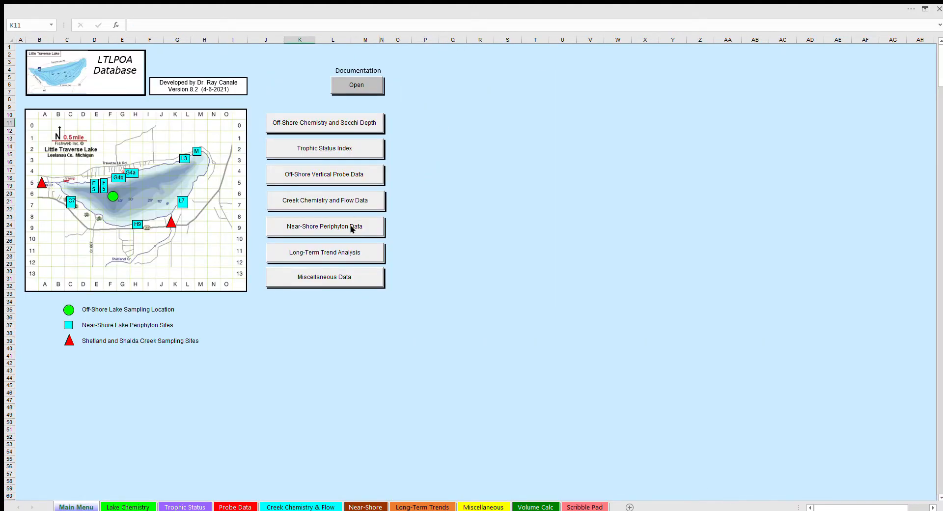
View the Long-Term Trend Analysis charts of Secchi and Lake Chlorophyll, and return to the main menu
{"action": "left_click", "coordinate": [321, 252]}
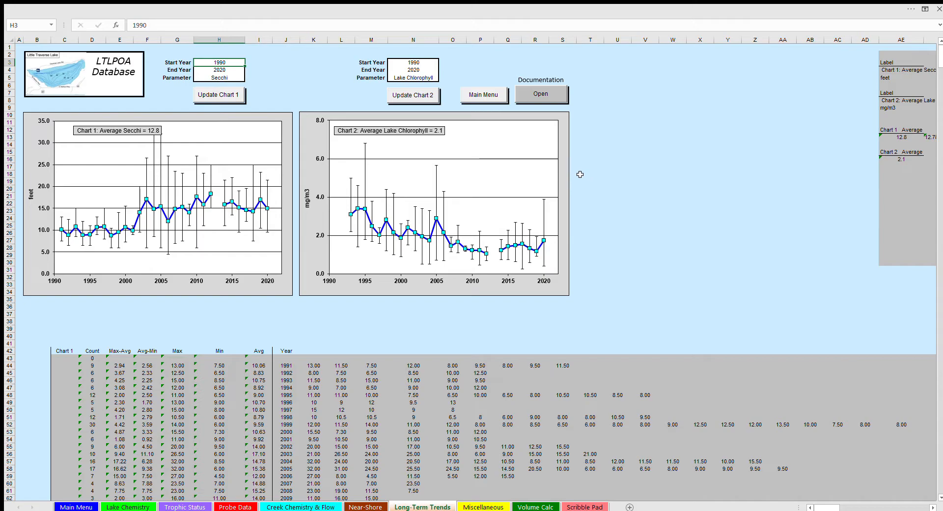
{"action": "left_click", "coordinate": [484, 94]}
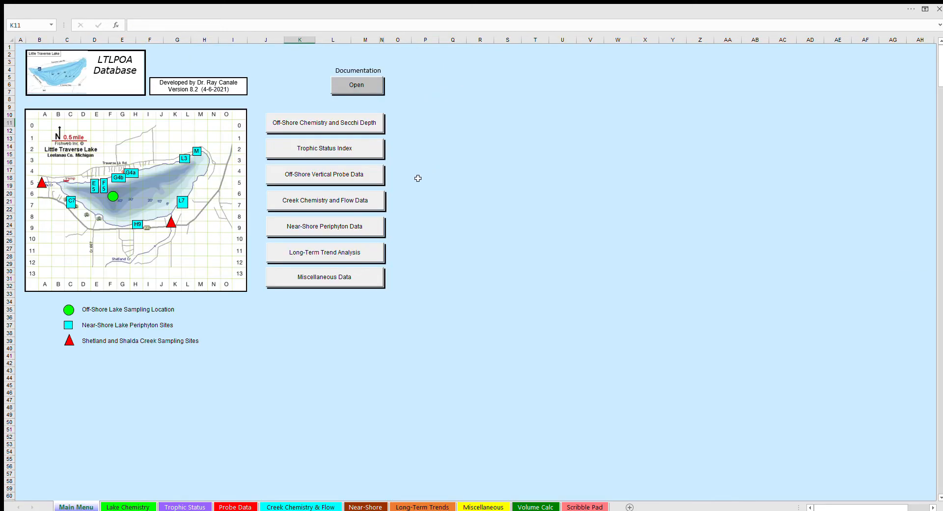
Open the near-shore periphyton data and chart the ratings for each 2019 sampling date in turn, from 7/25/2019 through 10/15/2019
{"action": "left_click", "coordinate": [323, 226]}
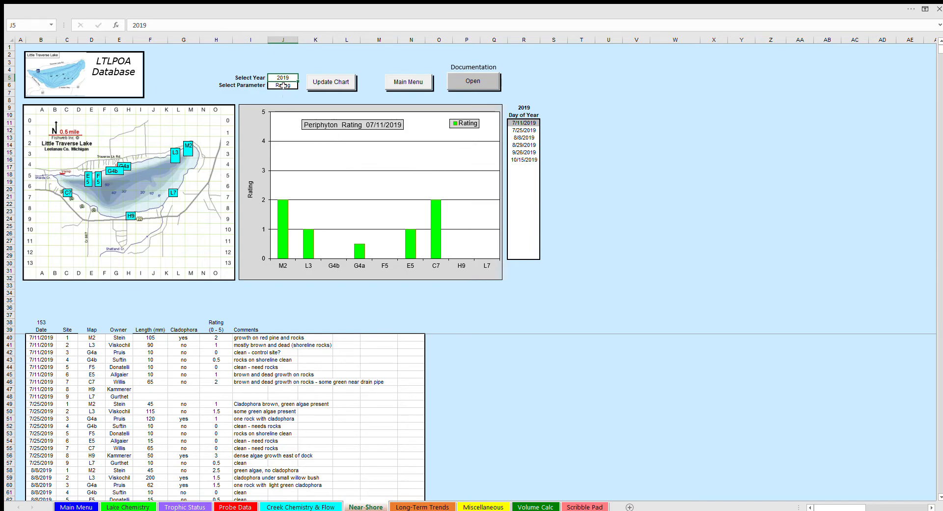
{"action": "left_click", "coordinate": [524, 131]}
{"action": "left_click", "coordinate": [530, 138]}
{"action": "left_click", "coordinate": [525, 145]}
{"action": "left_click", "coordinate": [526, 152]}
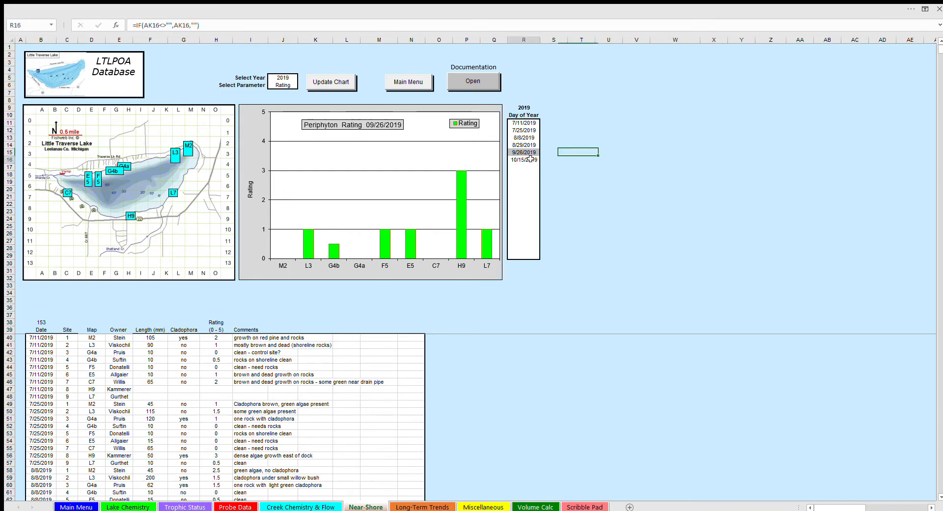
{"action": "left_click", "coordinate": [530, 159]}
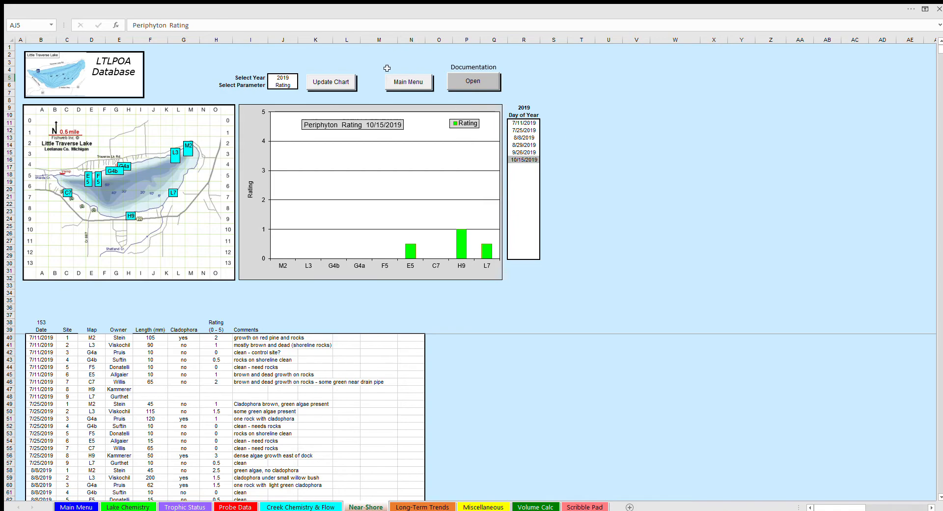
Return to the main menu and open the Scribble Pad sheet to view the developer's contact details
{"action": "left_click", "coordinate": [412, 85]}
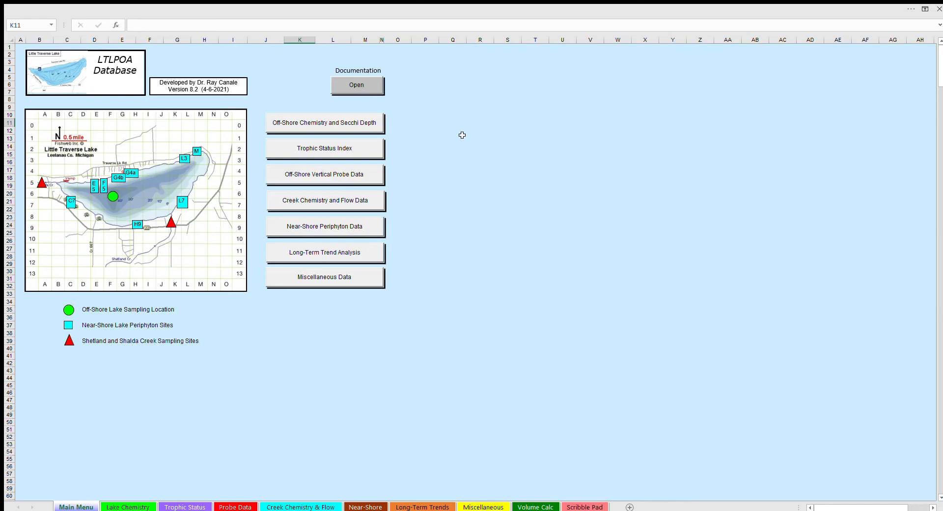
{"action": "left_click", "coordinate": [592, 507]}
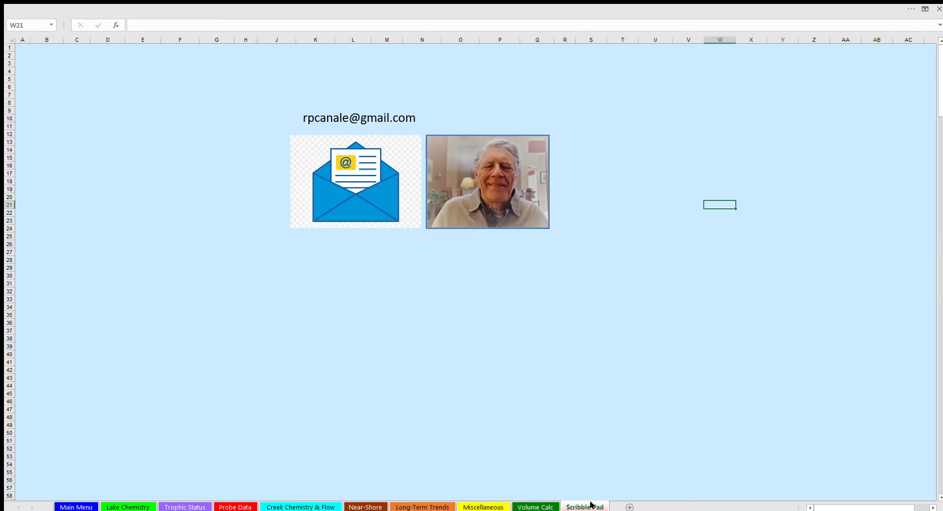